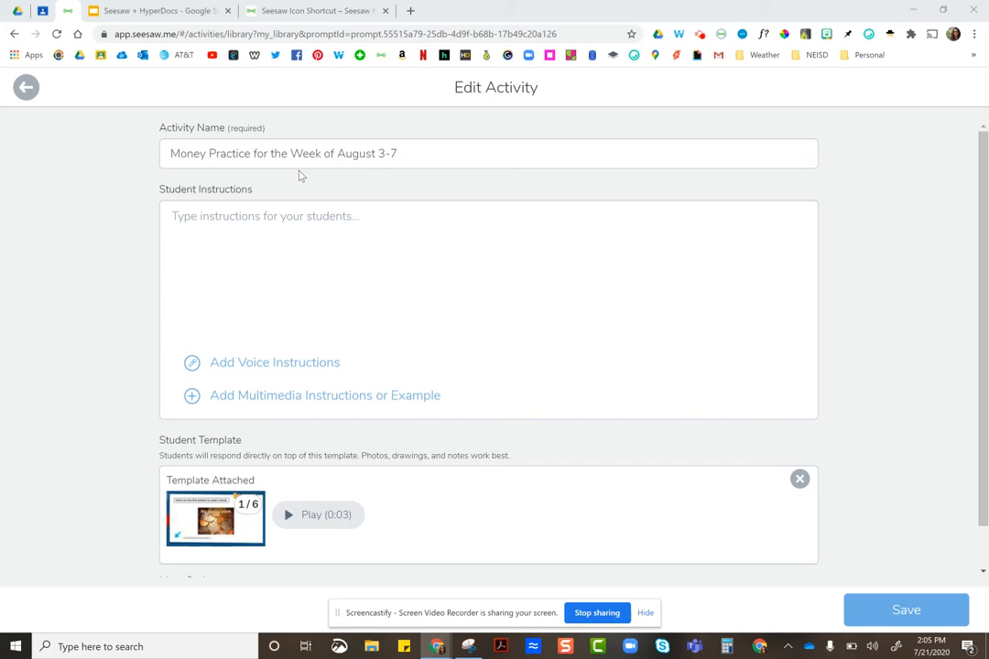
Fill in the student instructions with five numbered steps using the :add:, :link:, :draft: and :check: icon shortcuts, due FRIDAY, JUNE 12.
{"action": "left_click", "coordinate": [189, 216]}
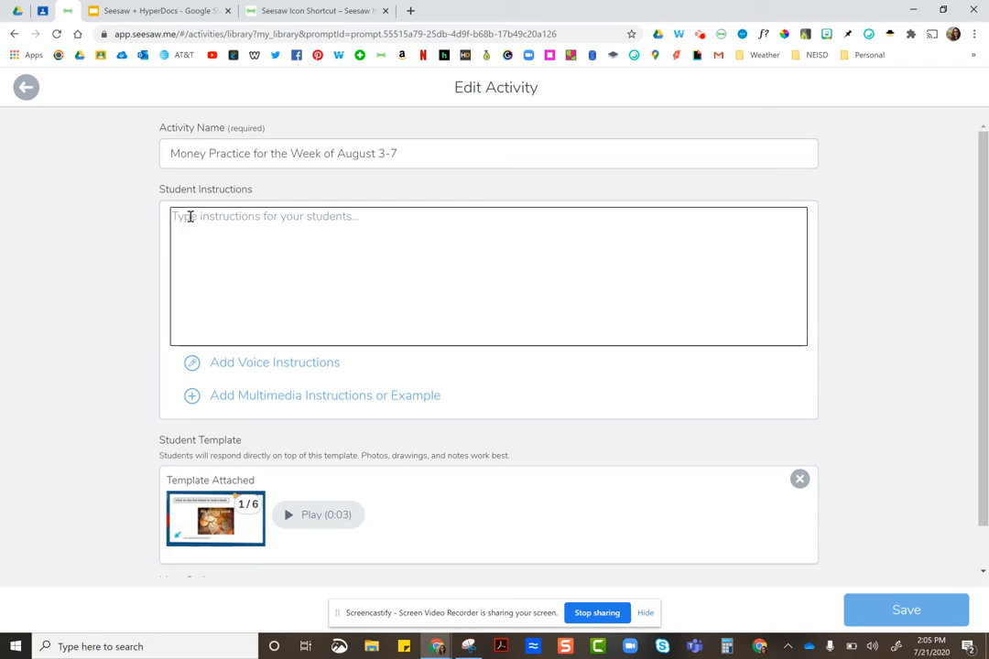
{"action": "type", "text": "1. Click on :add: 2. Click on Student Template and begin with the first page. You can listen to audio directions by clicking on the captions icon in the lower left. 3. Interact with the content by clicking on the :link: icons. 4. If you run out of time, tap the :draft: orange check and come back to this later. 5. Click on :check: to turn in your work by FRIDAY, JUNE 12"}
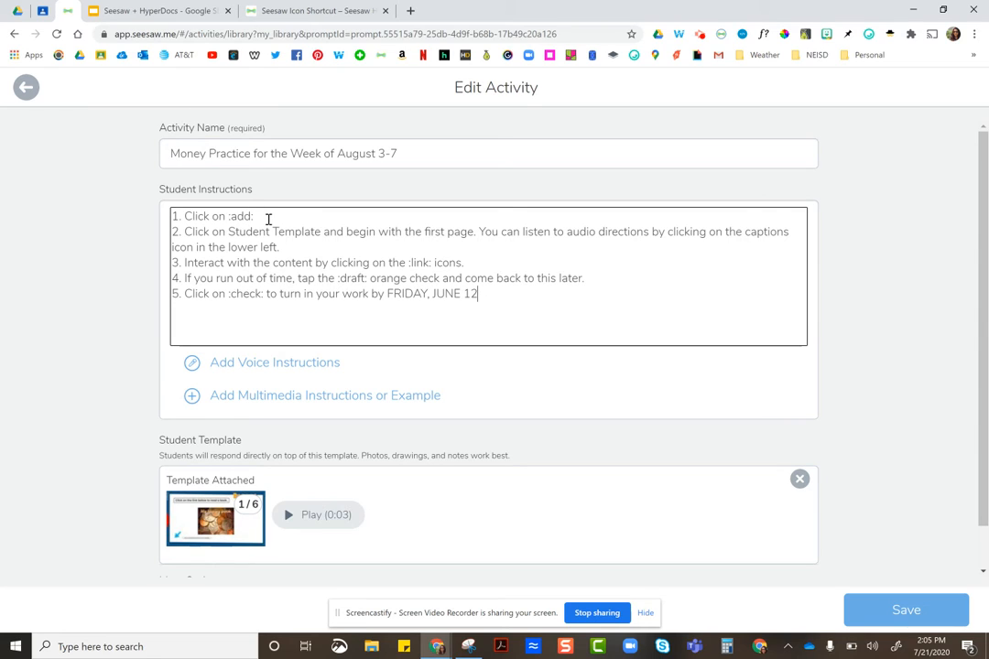
Examine the icon text shortcuts in the Seesaw help article and check the :add: shortcut in the student instructions against them.
{"action": "left_click", "coordinate": [316, 13]}
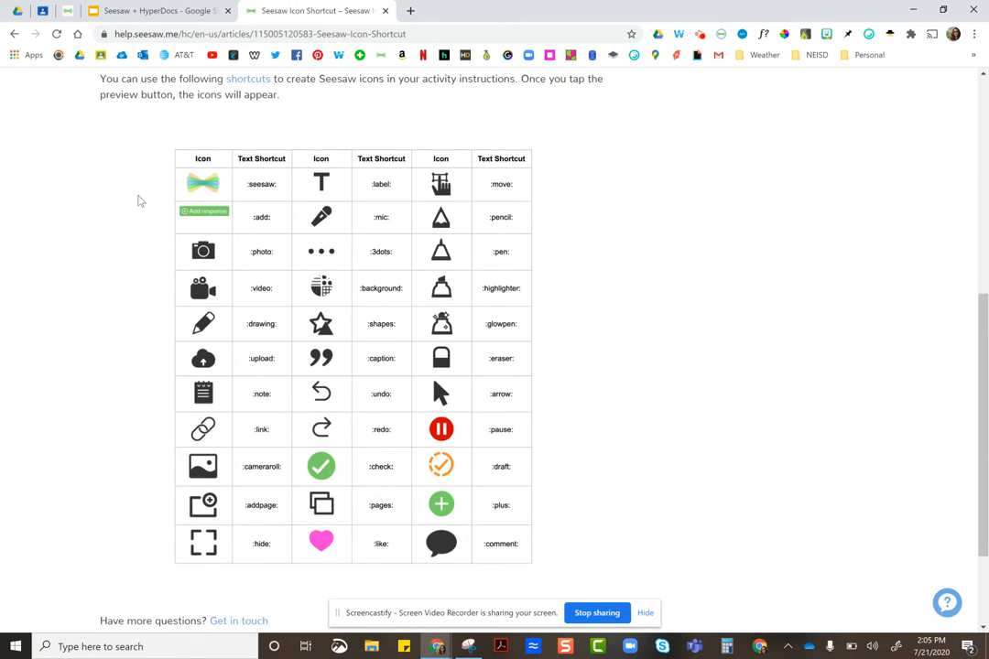
{"action": "scroll", "coordinate": [139, 201], "scroll_direction": "up", "scroll_amount": 2}
{"action": "scroll", "coordinate": [139, 201], "scroll_direction": "down", "scroll_amount": 3}
{"action": "scroll", "coordinate": [140, 200], "scroll_direction": "up", "scroll_amount": 1}
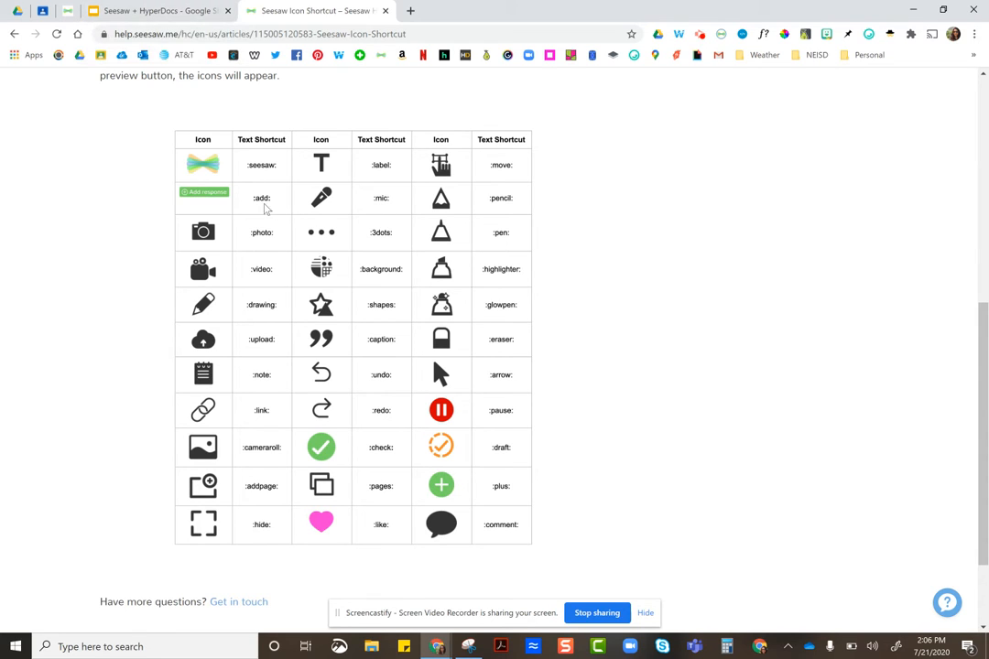
{"action": "left_click", "coordinate": [178, 13]}
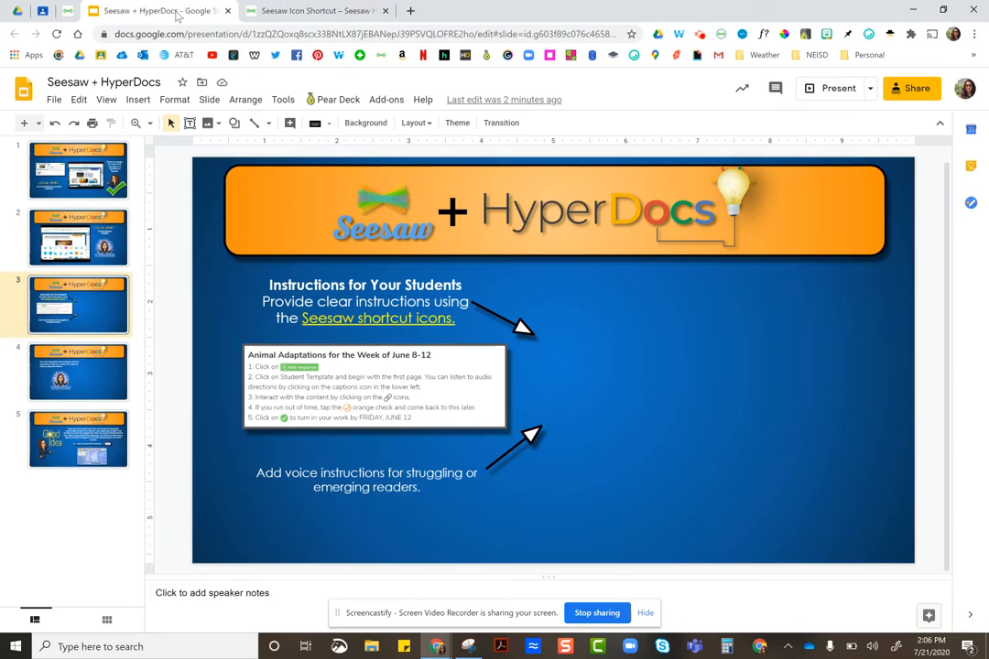
{"action": "left_click", "coordinate": [261, 13]}
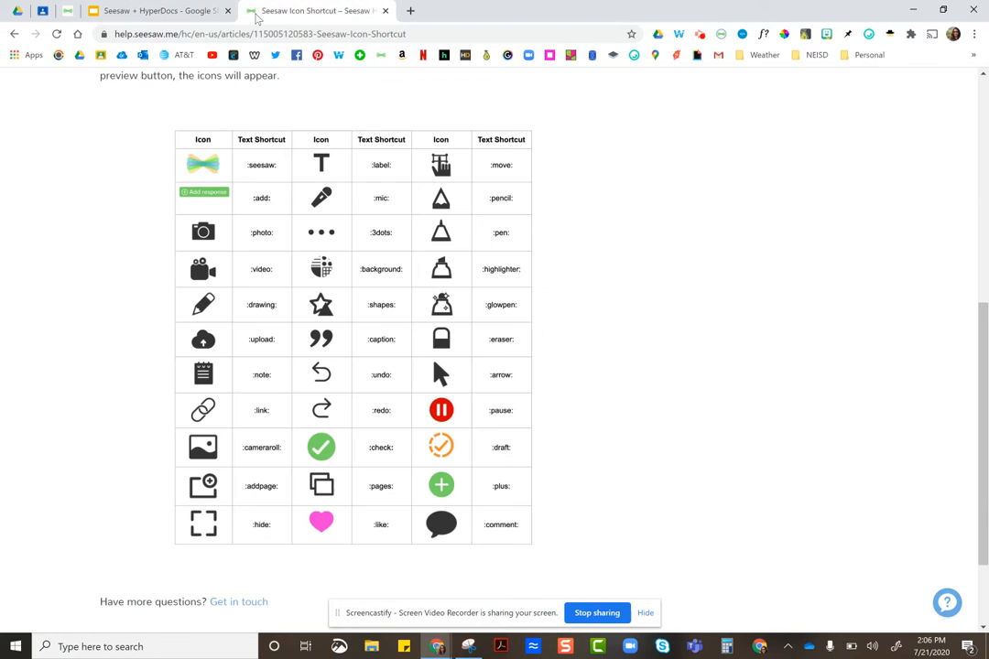
{"action": "left_click", "coordinate": [71, 11]}
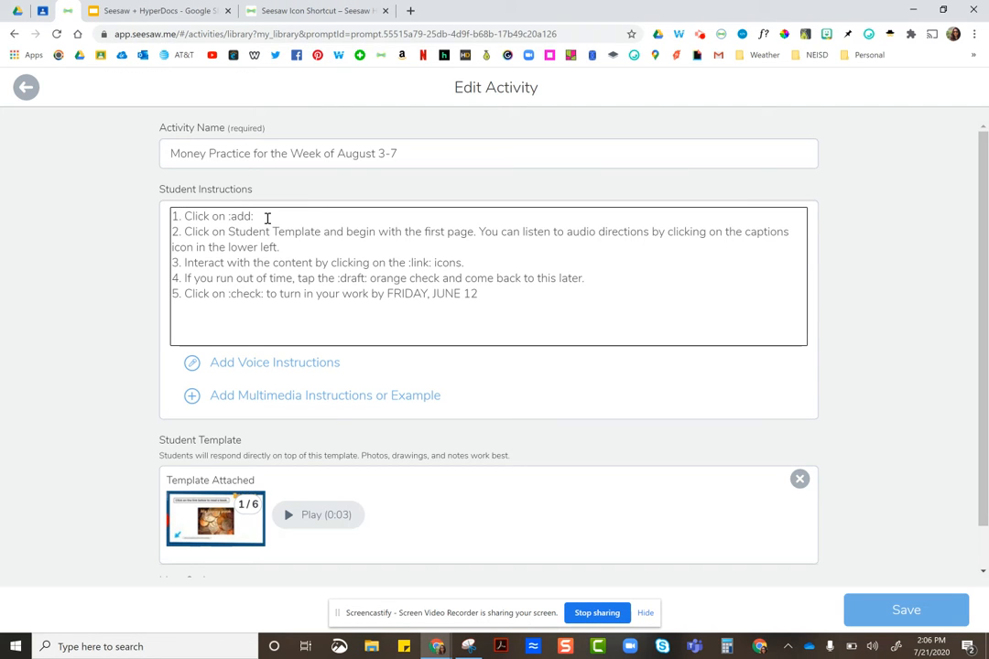
{"action": "left_click_drag", "start_coordinate": [259, 217], "coordinate": [229, 216]}
{"action": "left_click", "coordinate": [236, 216]}
{"action": "left_click", "coordinate": [298, 247]}
Record about 7 seconds of voice instructions for the students and save the activity.
{"action": "left_click", "coordinate": [220, 366]}
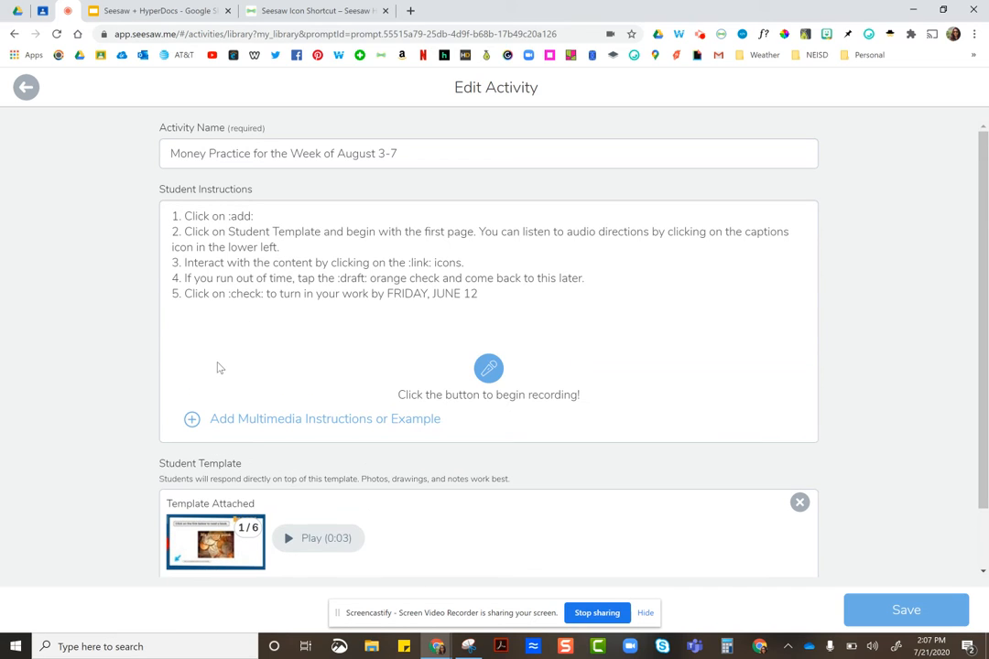
{"action": "left_click", "coordinate": [488, 368]}
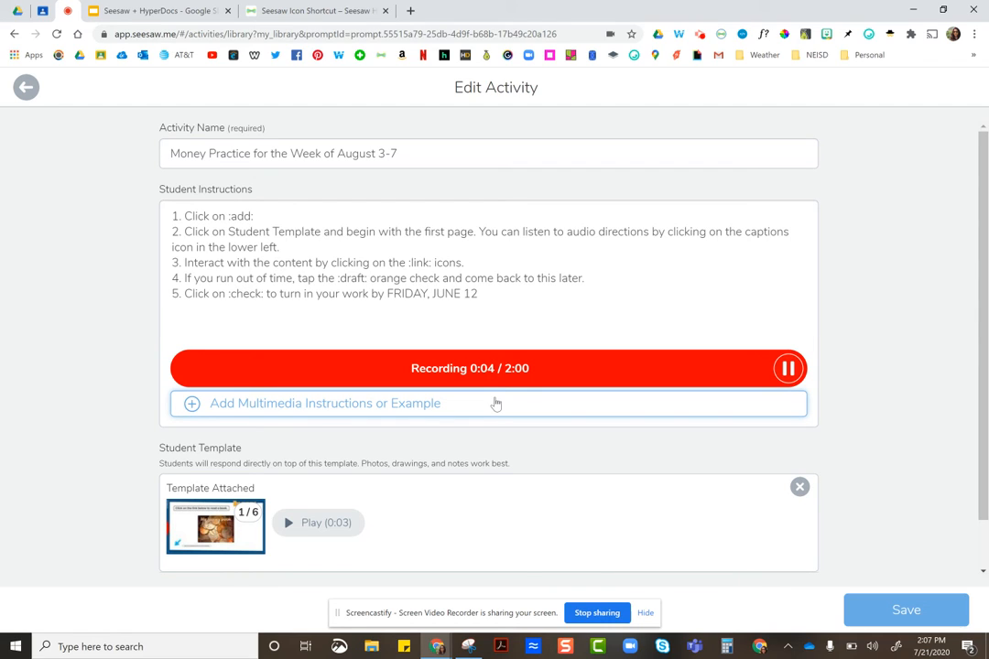
{"action": "left_click", "coordinate": [787, 368]}
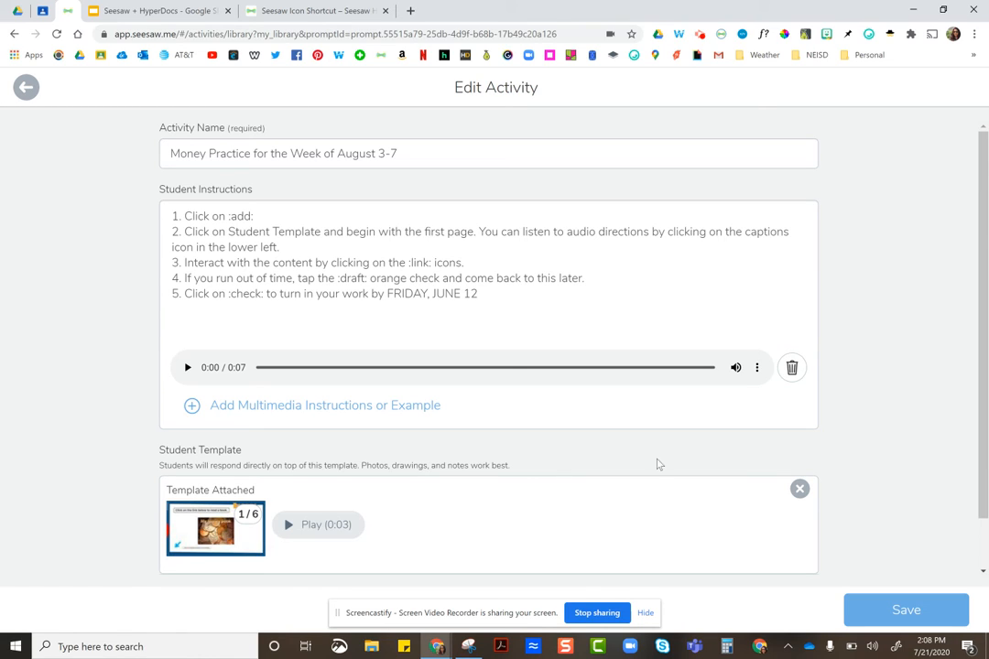
{"action": "left_click", "coordinate": [904, 614]}
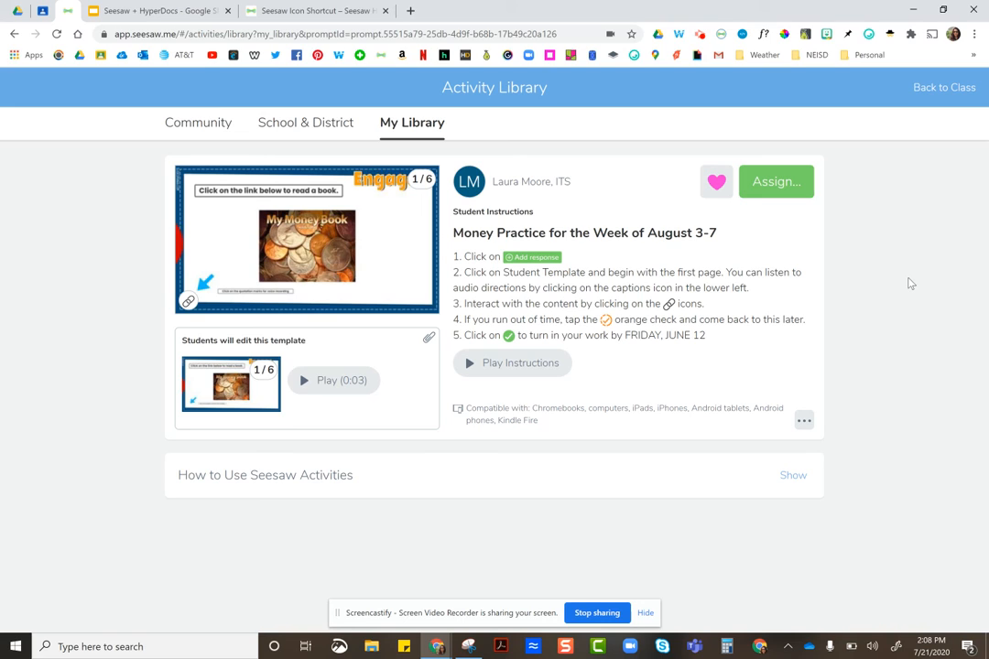
Copy the sharing link of the Money Practice activity and close the sharing options.
{"action": "left_click", "coordinate": [804, 421]}
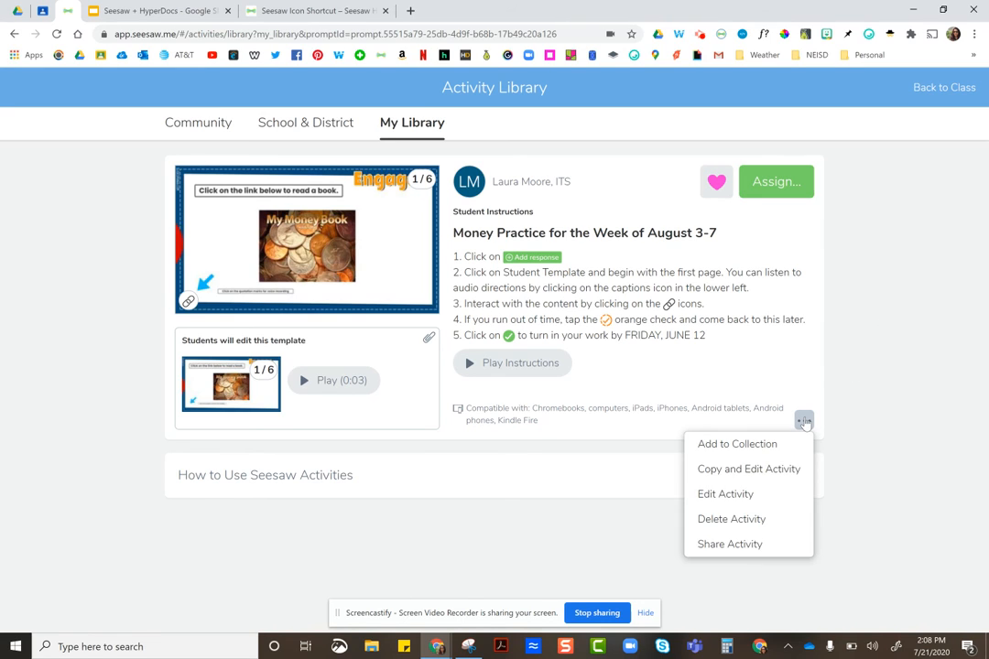
{"action": "left_click", "coordinate": [715, 554]}
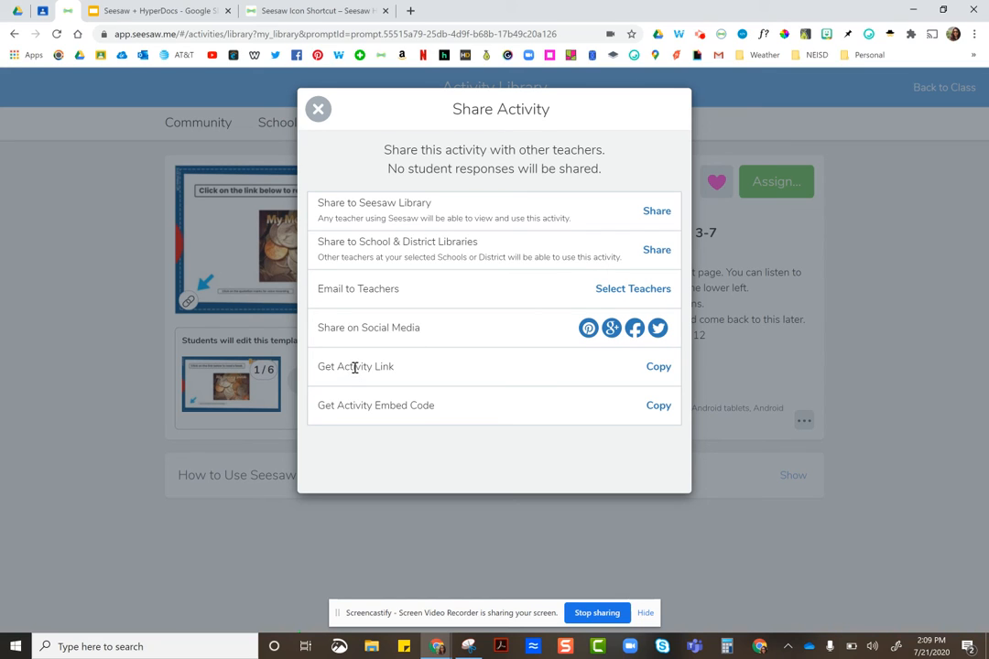
{"action": "left_click", "coordinate": [658, 368]}
{"action": "left_click", "coordinate": [319, 110]}
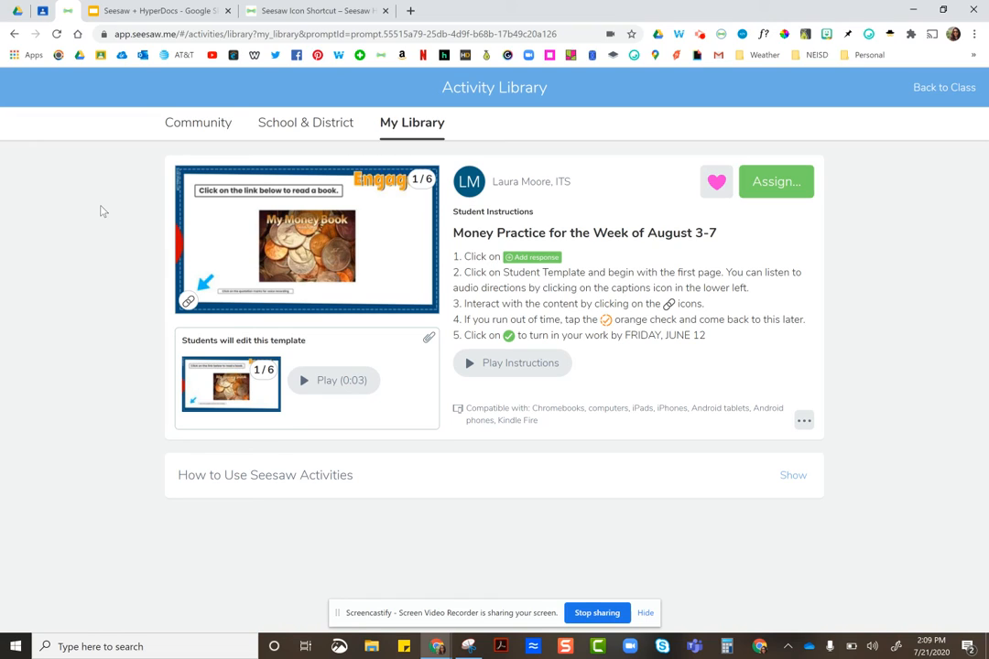
Start assigning the Money Practice activity and open the student selection for the Learn Moore Stuff class.
{"action": "left_click", "coordinate": [775, 183]}
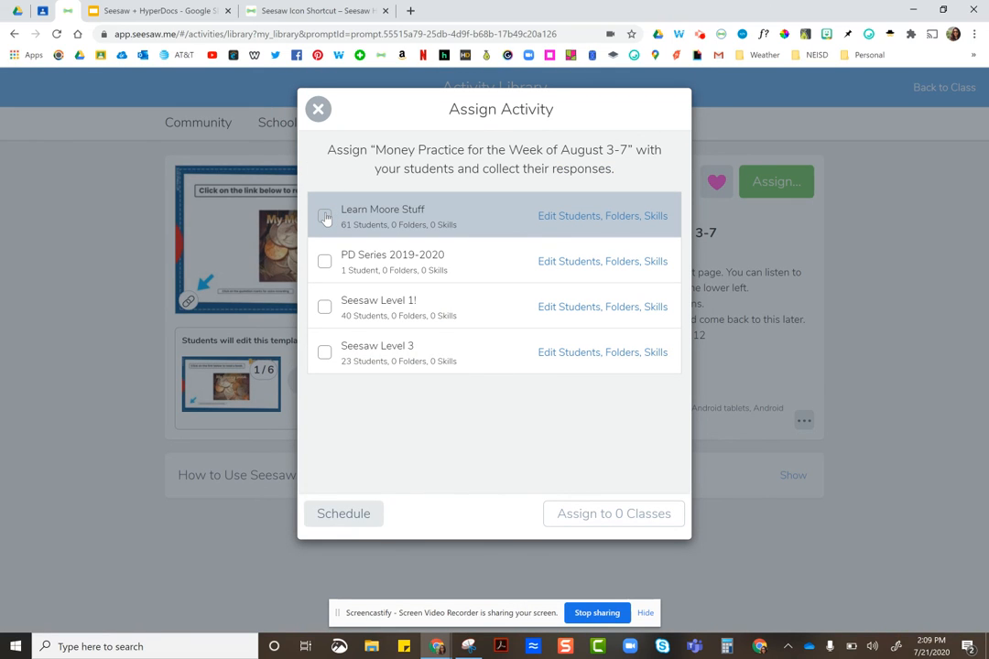
{"action": "left_click", "coordinate": [542, 217]}
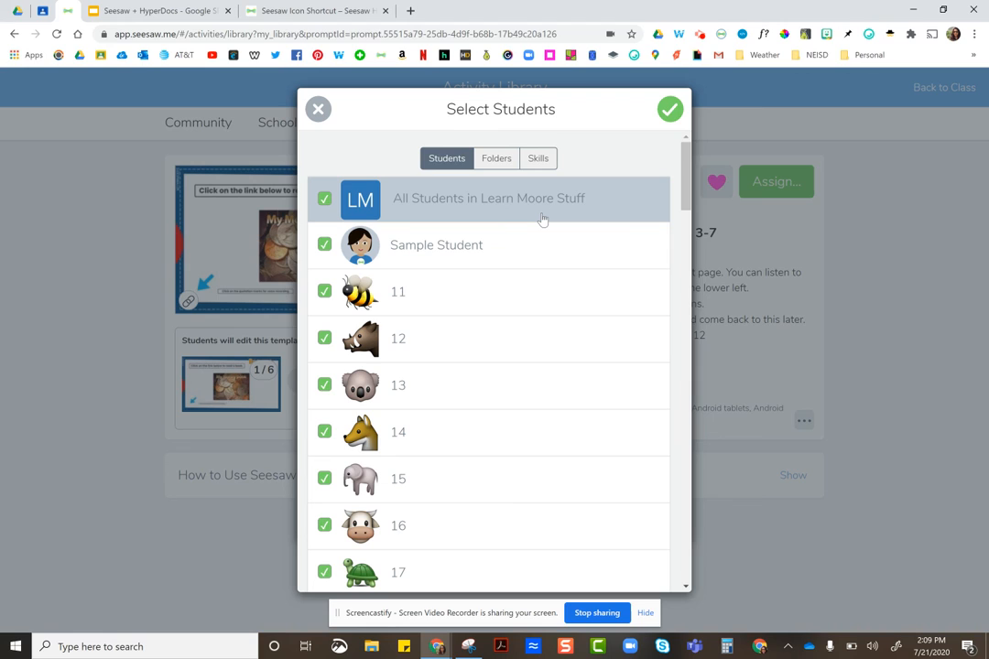
Try limiting the assignment to students 12, 13, 14 and 15, and reselect all students in the class.
{"action": "left_click", "coordinate": [325, 200]}
{"action": "left_click", "coordinate": [325, 338]}
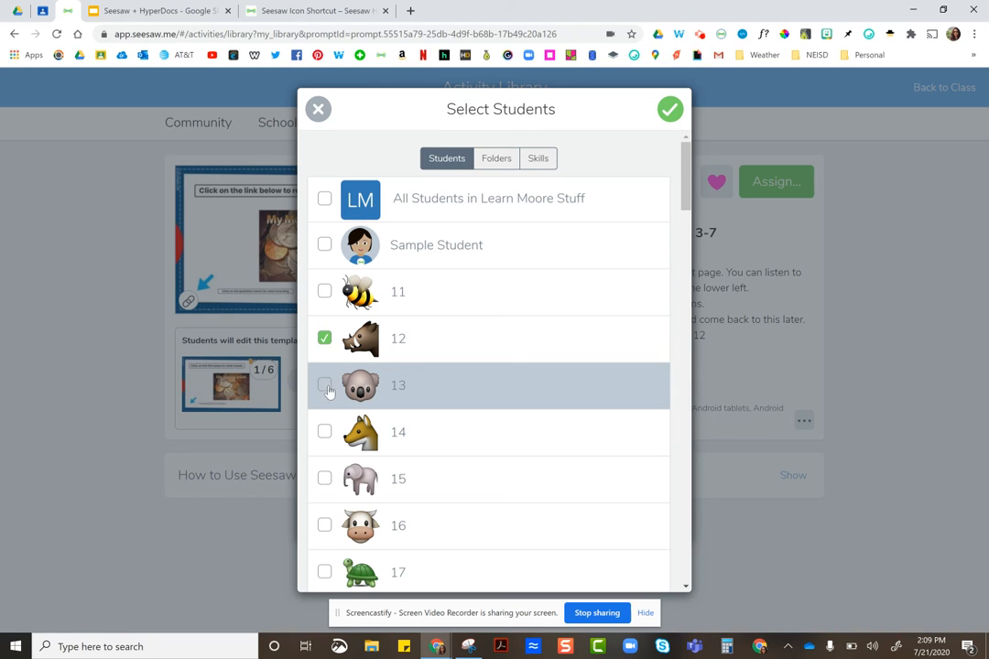
{"action": "left_click", "coordinate": [325, 386]}
{"action": "left_click", "coordinate": [325, 432]}
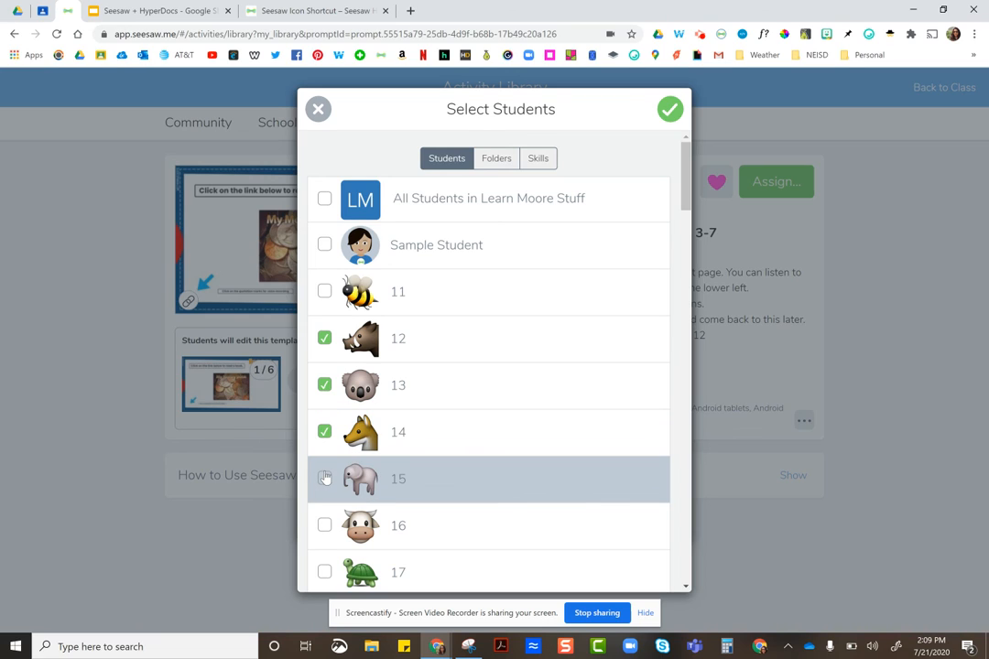
{"action": "left_click", "coordinate": [325, 479]}
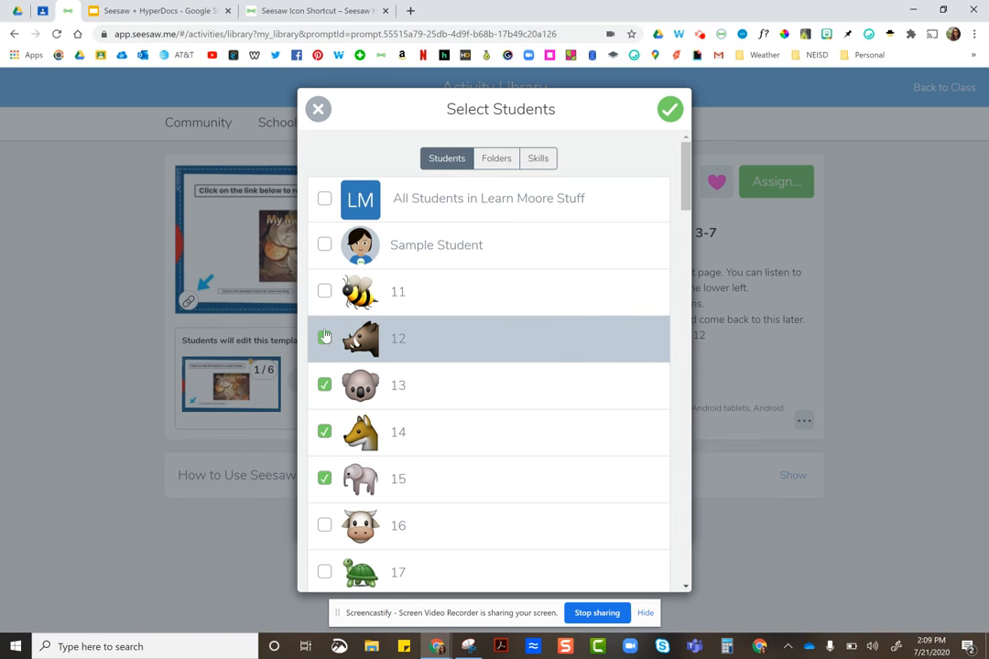
{"action": "left_click", "coordinate": [324, 198]}
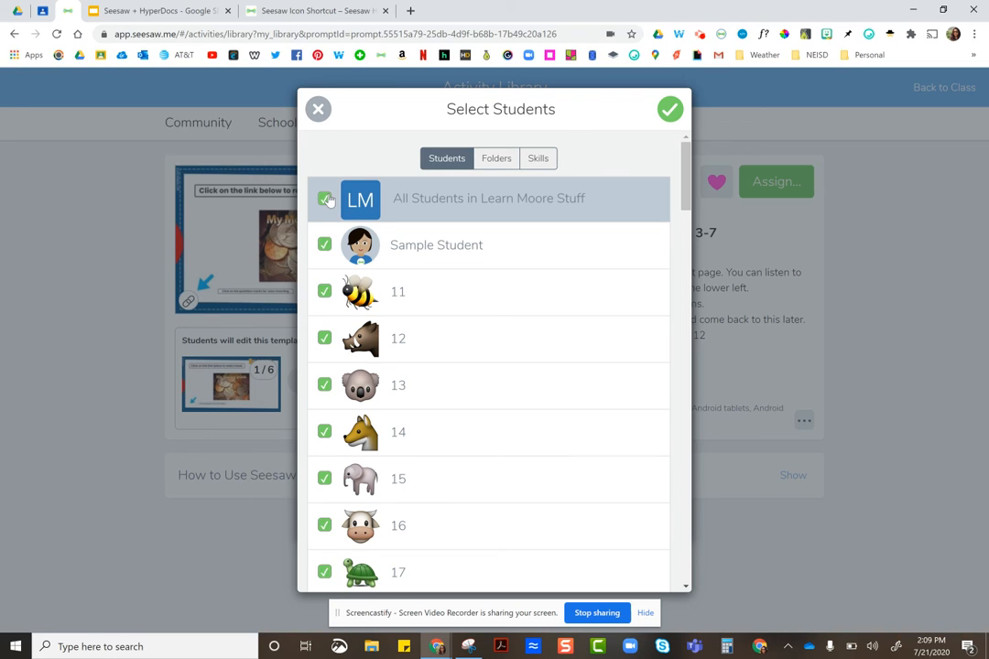
Confirm the selection of all students and assign the activity to the Learn Moore Stuff class.
{"action": "left_click", "coordinate": [669, 110]}
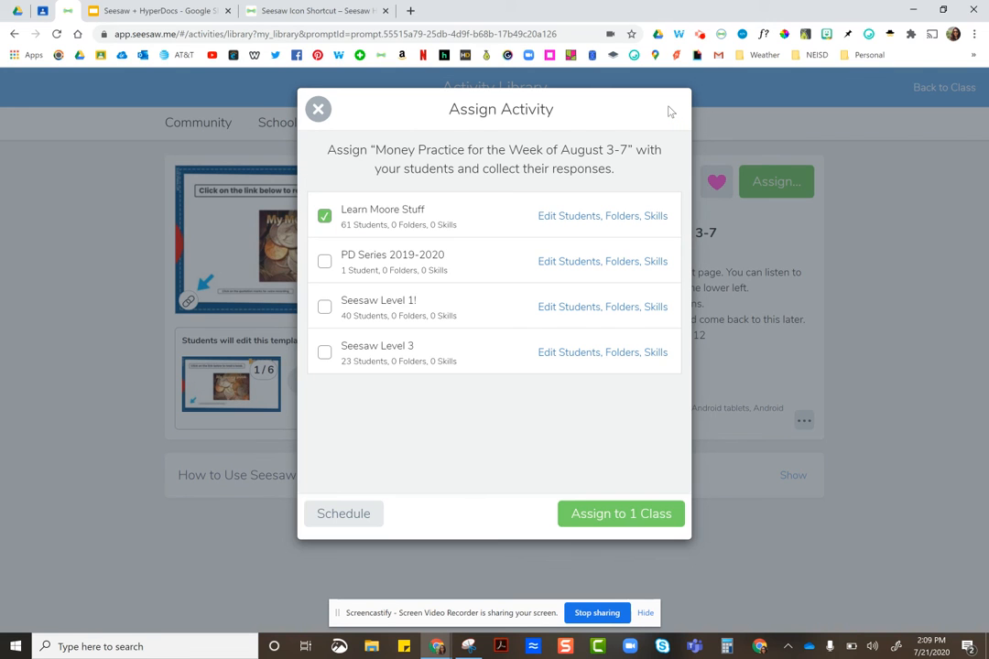
{"action": "left_click", "coordinate": [627, 516]}
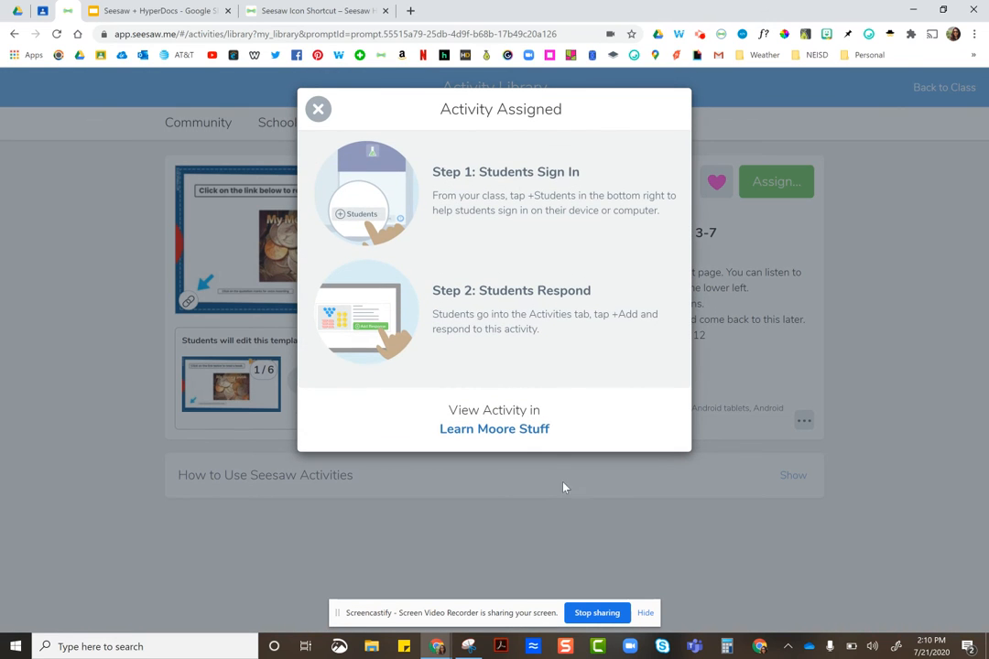